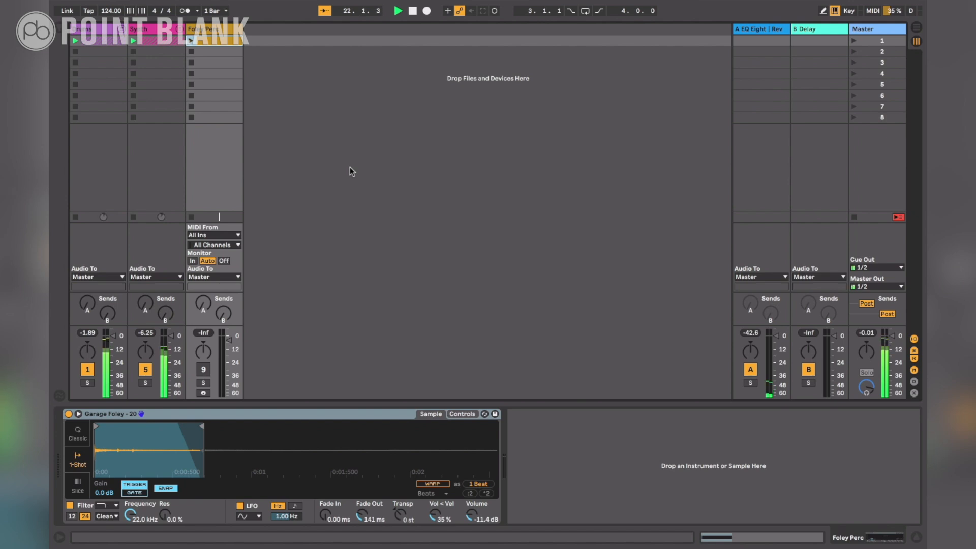
Stop the full mix, solo the Foley Perc track and launch its first clip
key(space)
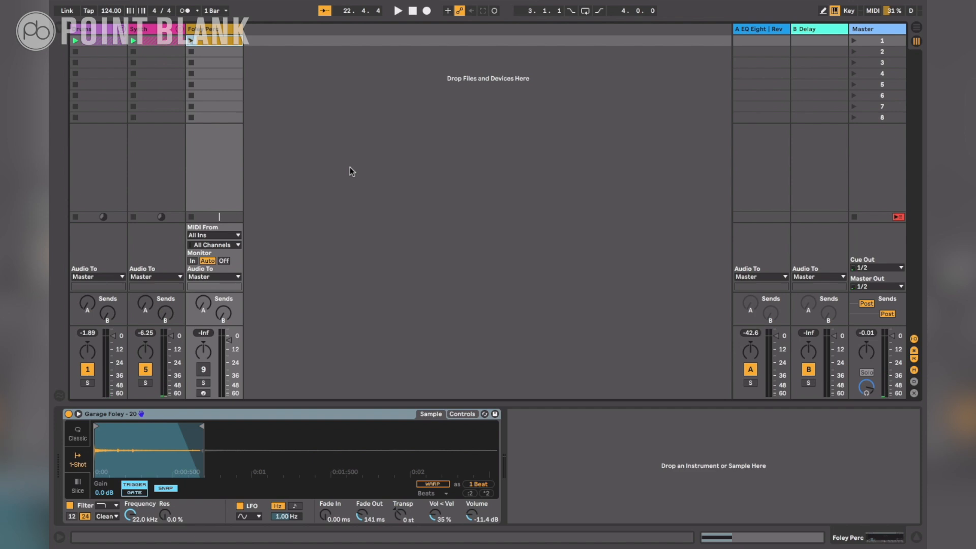
click(230, 33)
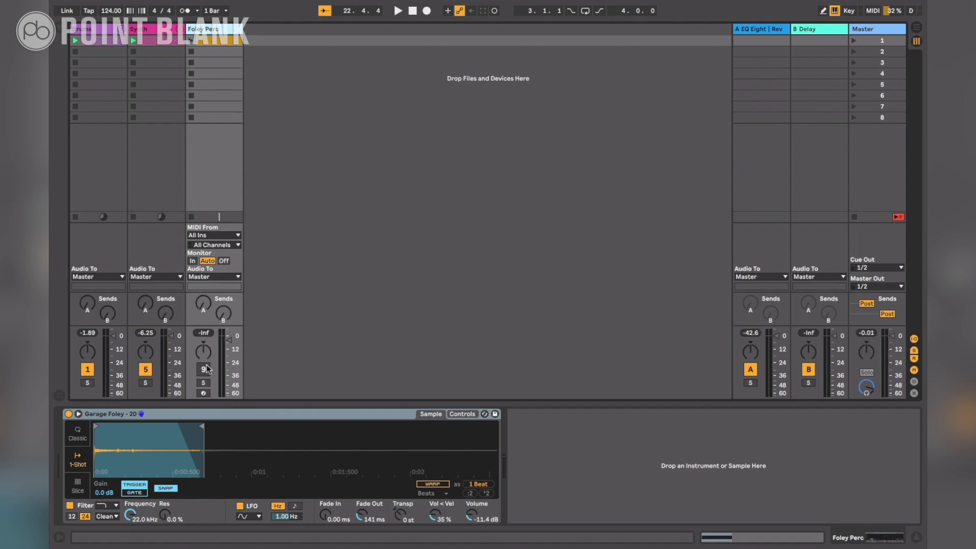
click(207, 382)
click(192, 41)
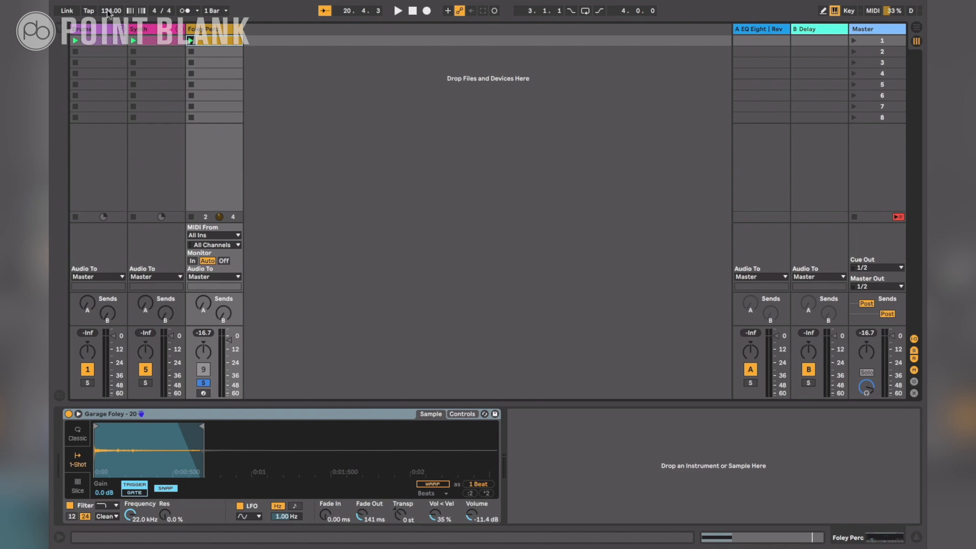
Add the Echo audio effect to the Foley Perc track after the sampler
click(61, 27)
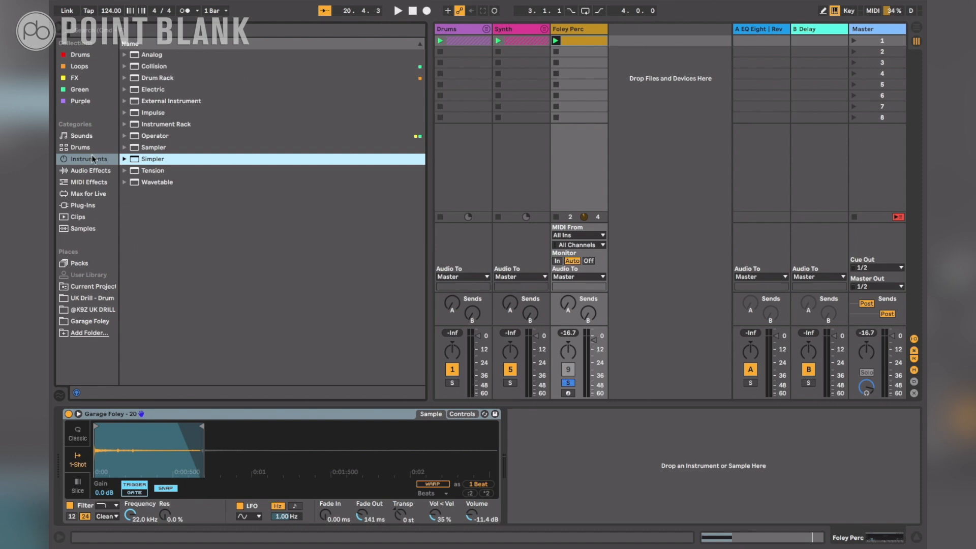
click(91, 172)
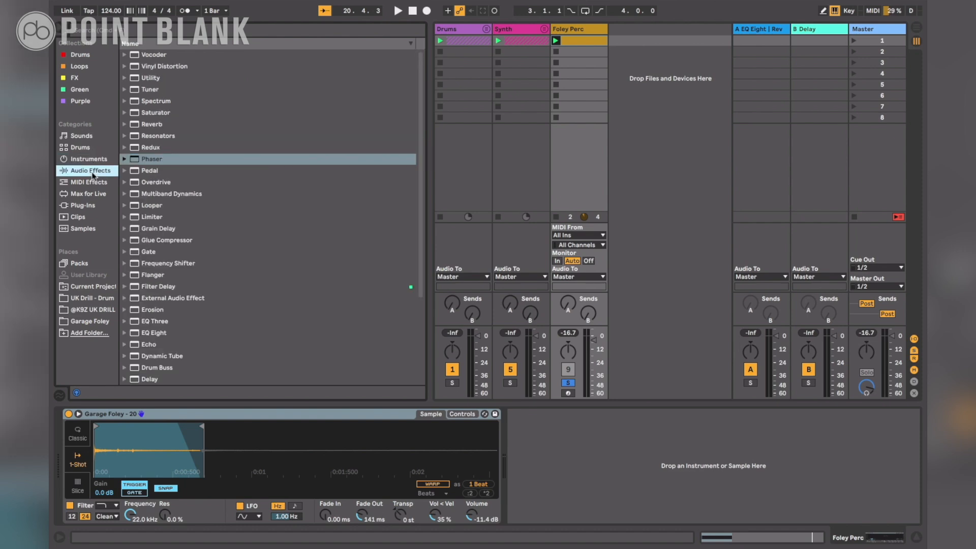
double_click(146, 344)
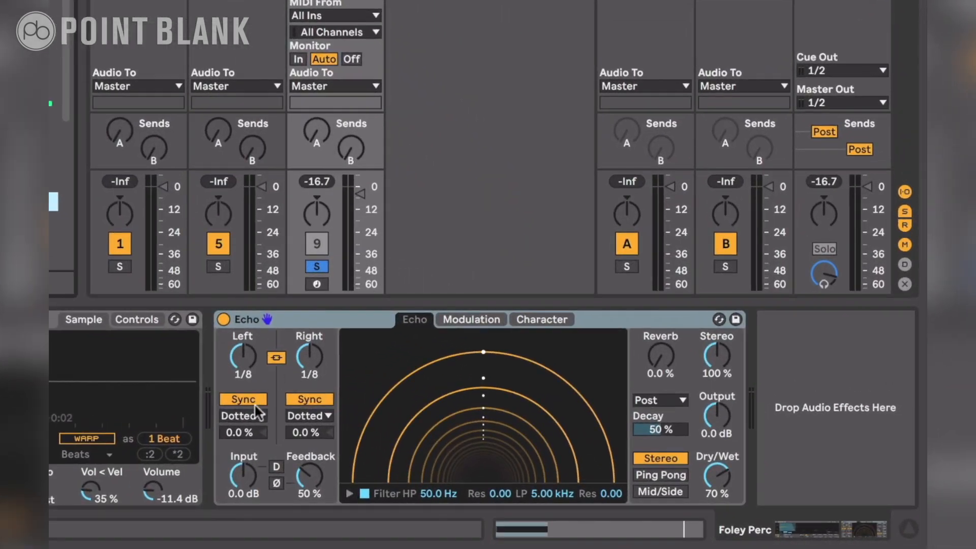
Set Echo's left delay to straight notes, unlink the two channels, and set the right delay to 1/4 in Notes mode
click(254, 416)
click(254, 426)
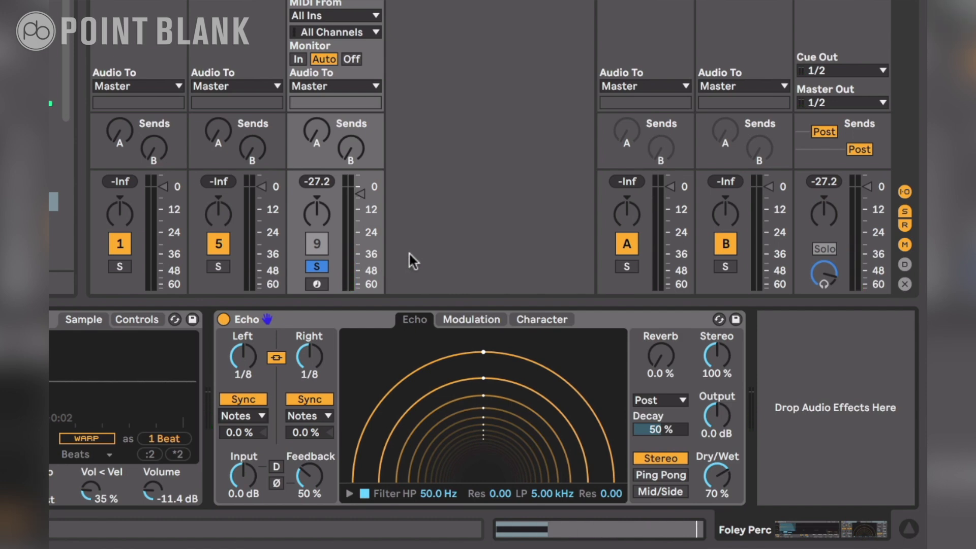
click(279, 357)
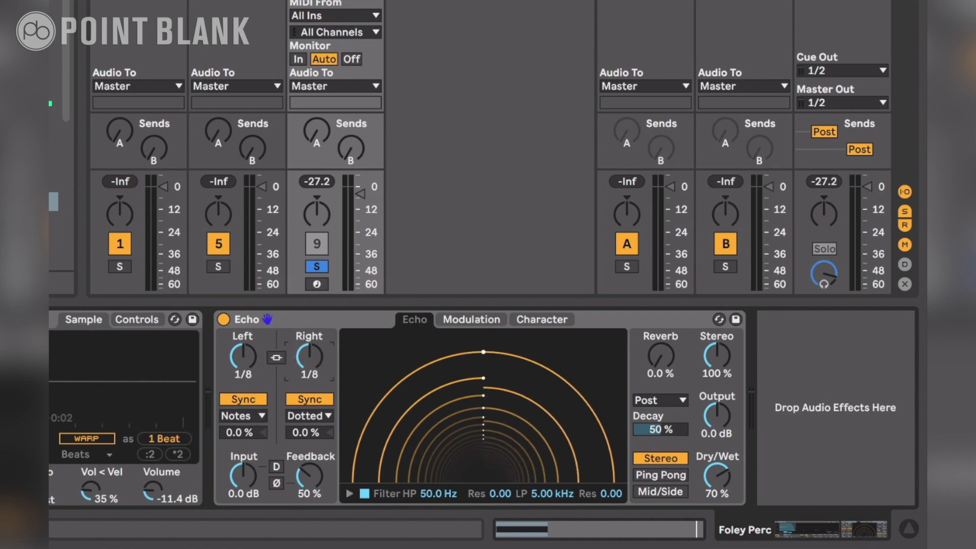
click(315, 417)
click(313, 425)
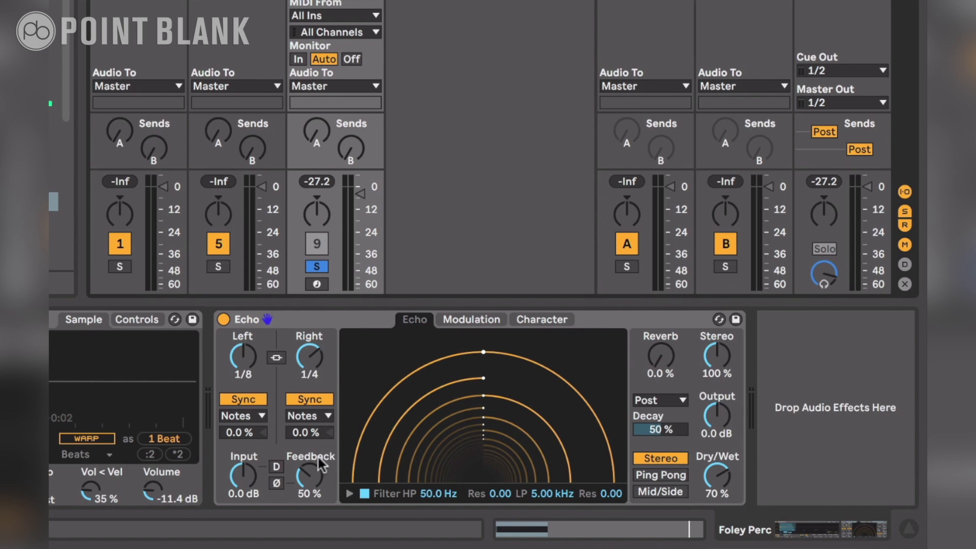
Set Echo's Feedback to 86%, Dry/Wet to 50%, high-pass to 73.0 Hz with resonance 0.08, and low-pass to 6.10 kHz with resonance 0.06
drag(316, 462, 317, 441)
drag(730, 464, 730, 477)
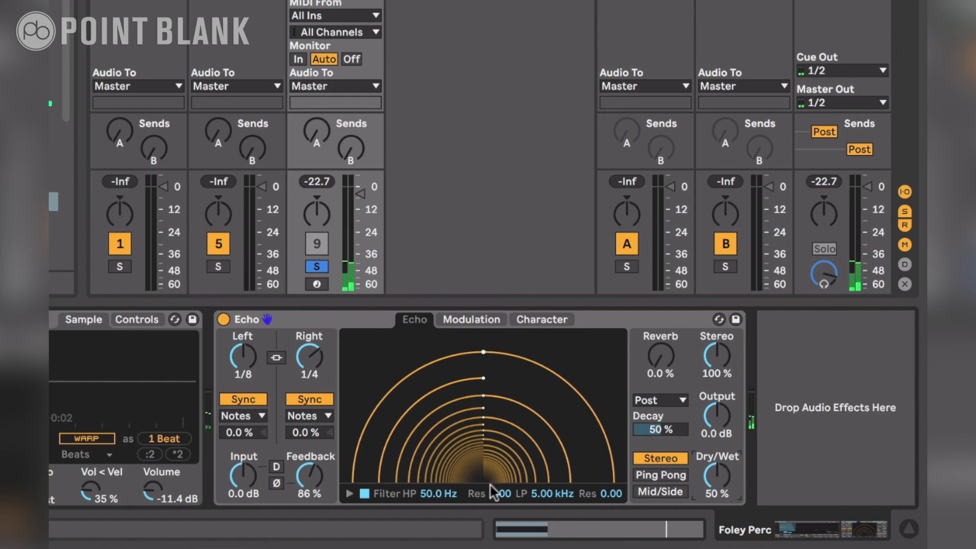
drag(444, 496, 444, 488)
drag(549, 495, 550, 487)
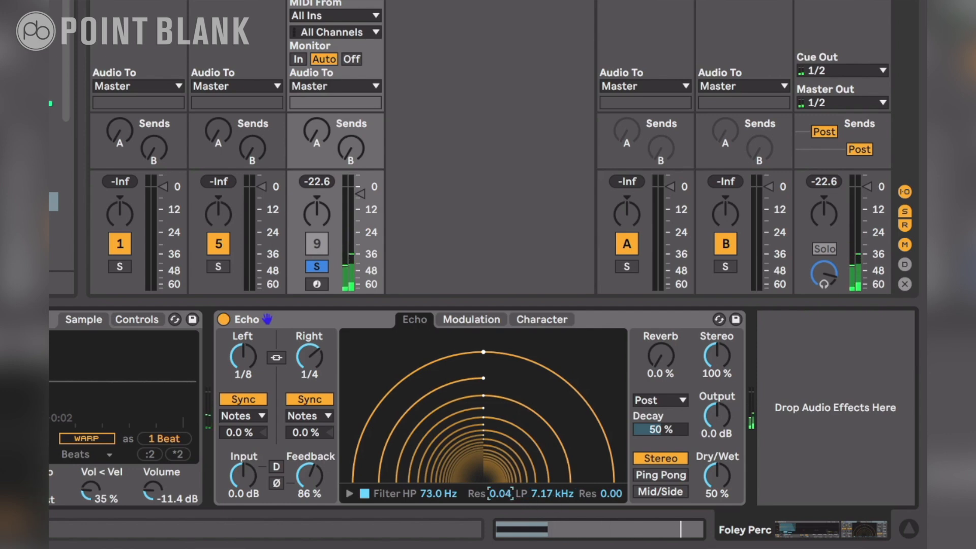
drag(603, 492, 603, 487)
mouse_move(565, 494)
mouse_down()
mouse_move(565, 518)
mouse_move(565, 492)
mouse_move(565, 502)
mouse_up()
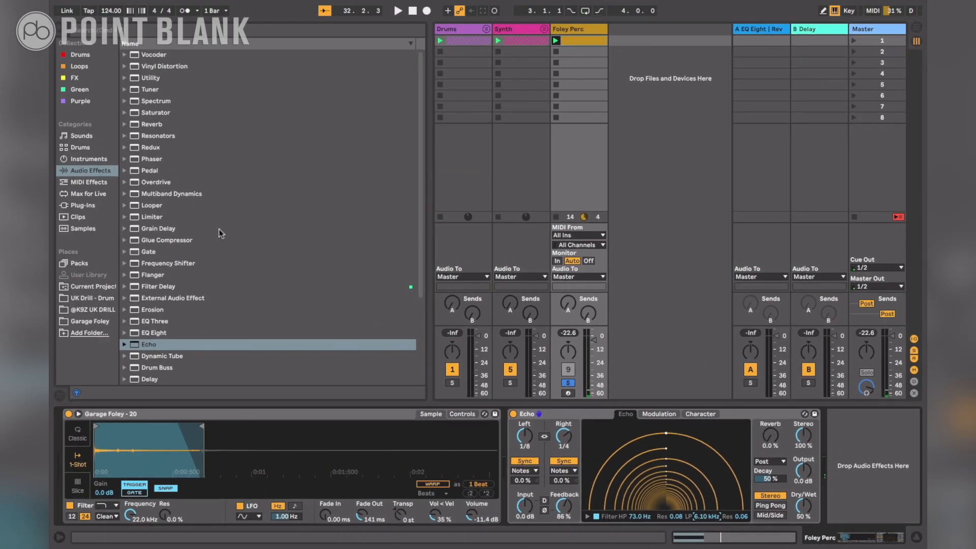
Add the Grain Delay audio effect after Echo on the Foley Perc track
double_click(168, 227)
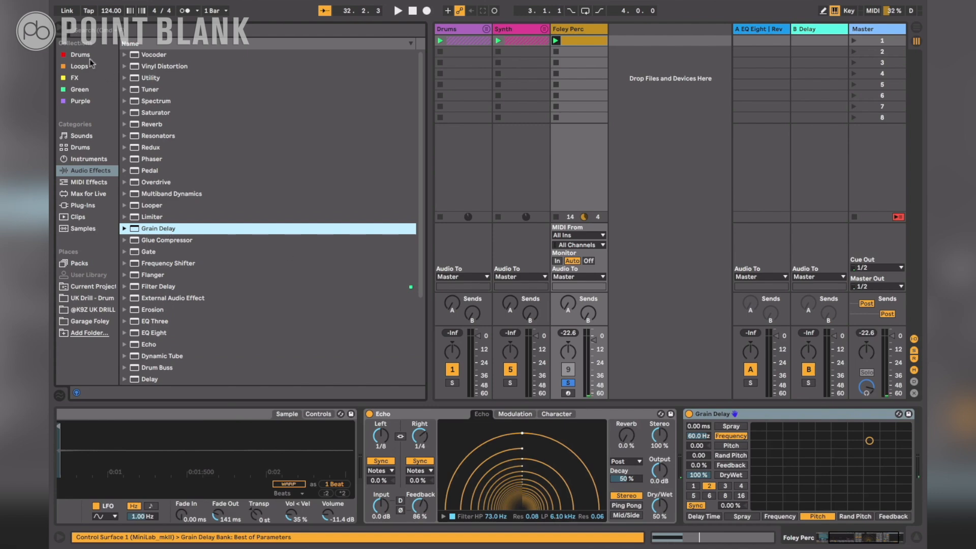
click(60, 31)
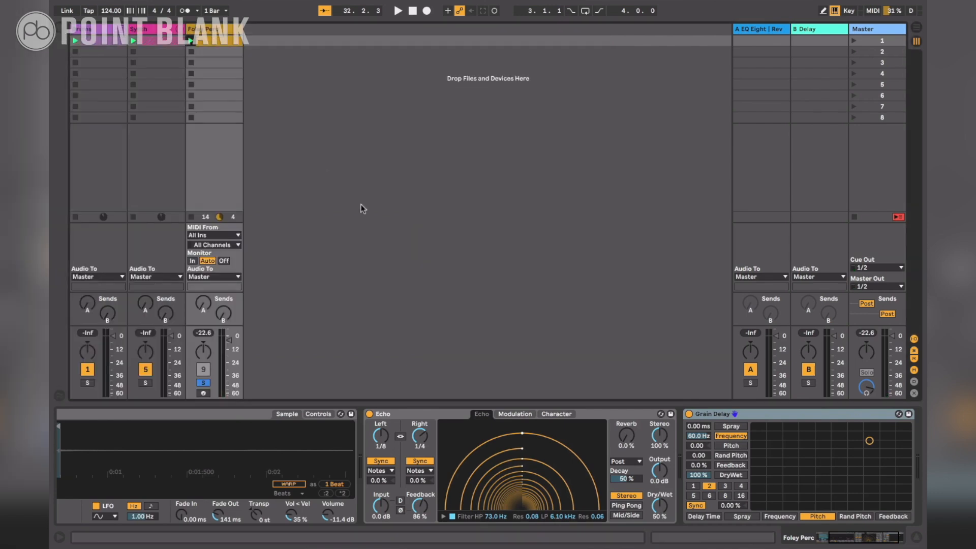
scroll(515, 436, right, 3)
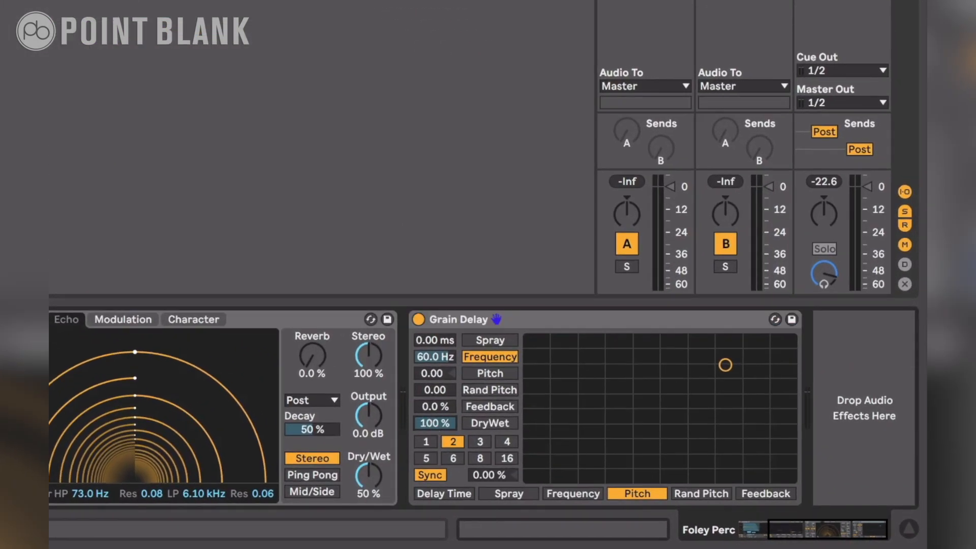
Set Grain Delay's DryWet to 38% and its synced delay time to 3
drag(434, 423, 435, 478)
click(477, 441)
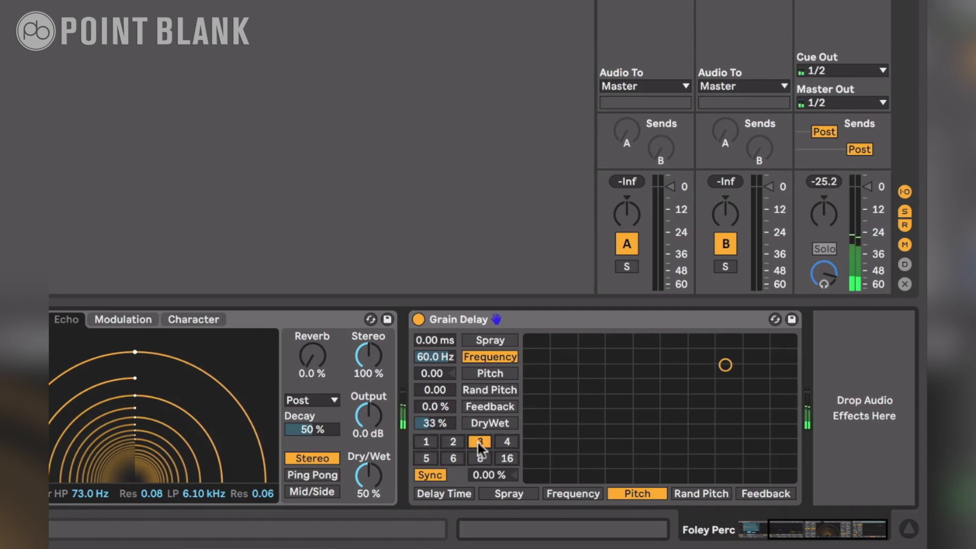
mouse_move(450, 422)
mouse_down()
mouse_move(449, 413)
mouse_move(448, 423)
mouse_up()
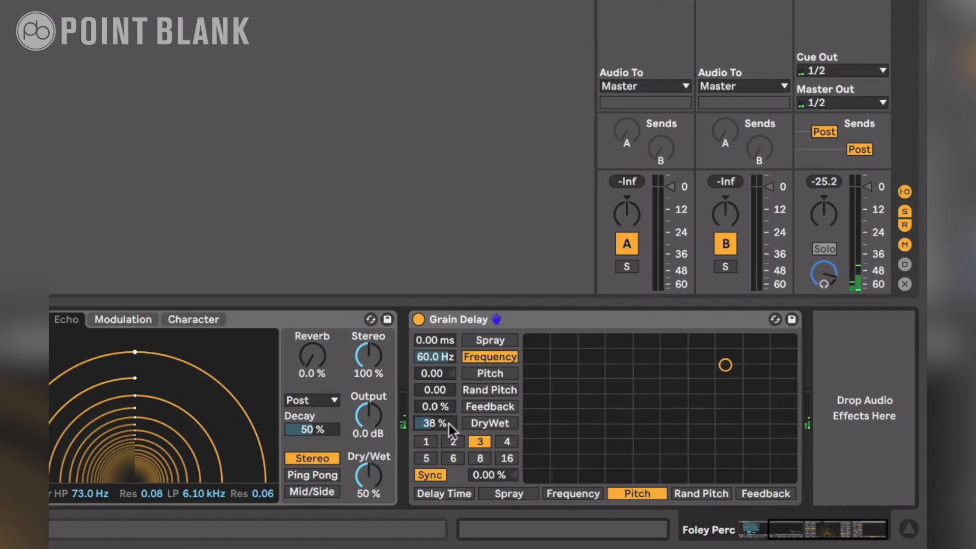
Set Grain Delay's Frequency to 150 Hz, Pitch to 1.52 and Feedback to 61%
drag(725, 364, 714, 381)
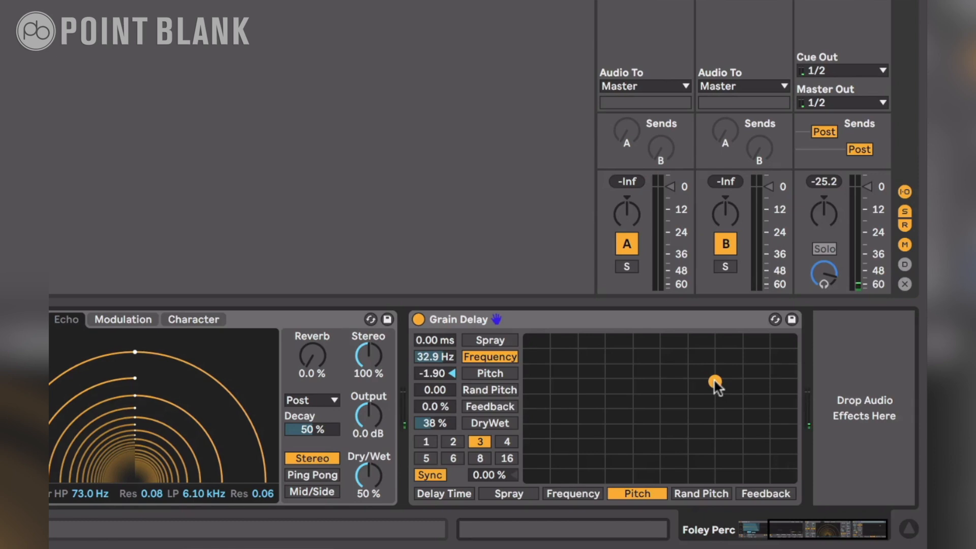
drag(714, 381, 733, 339)
drag(451, 406, 452, 379)
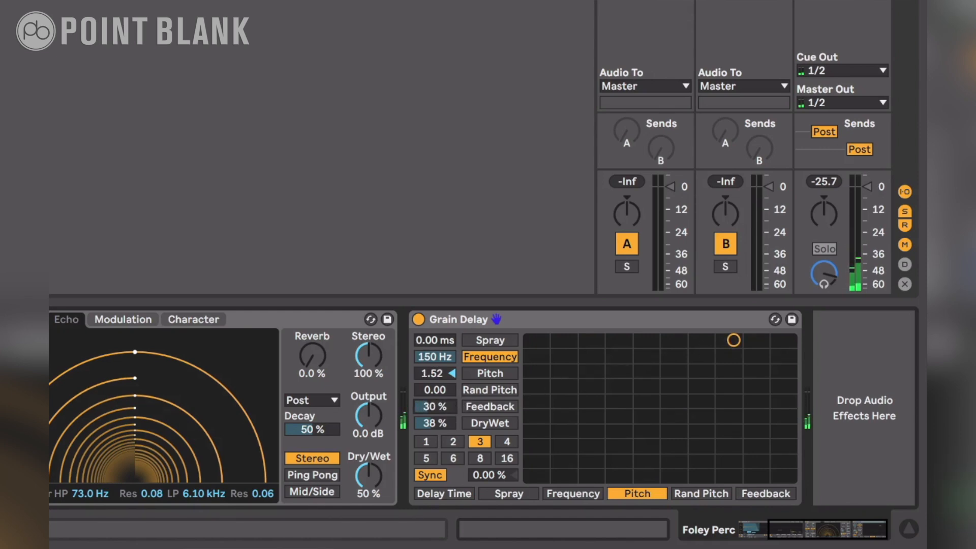
drag(451, 379, 452, 360)
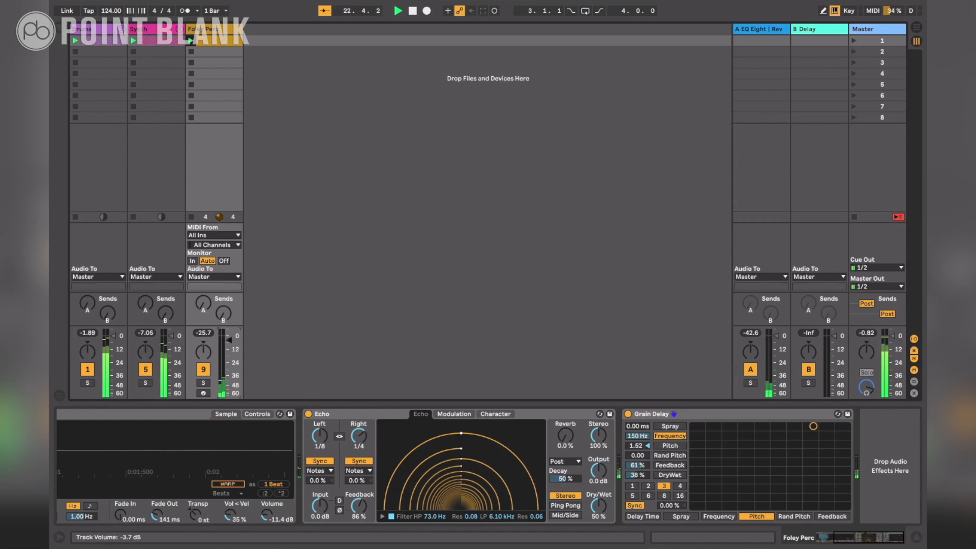
Solo the Foley Perc track again, audition its delayed sound and stop playback
click(204, 382)
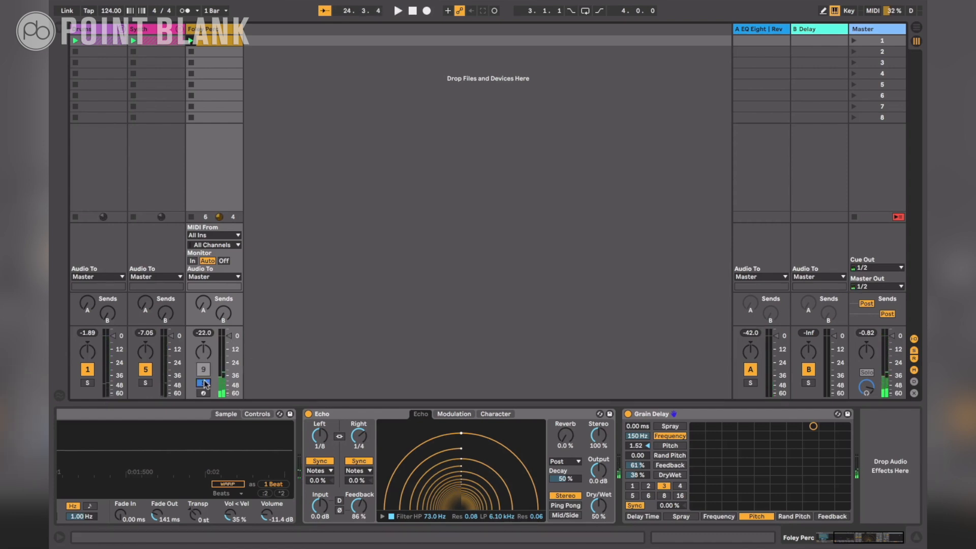
click(204, 382)
click(204, 382)
key(space)
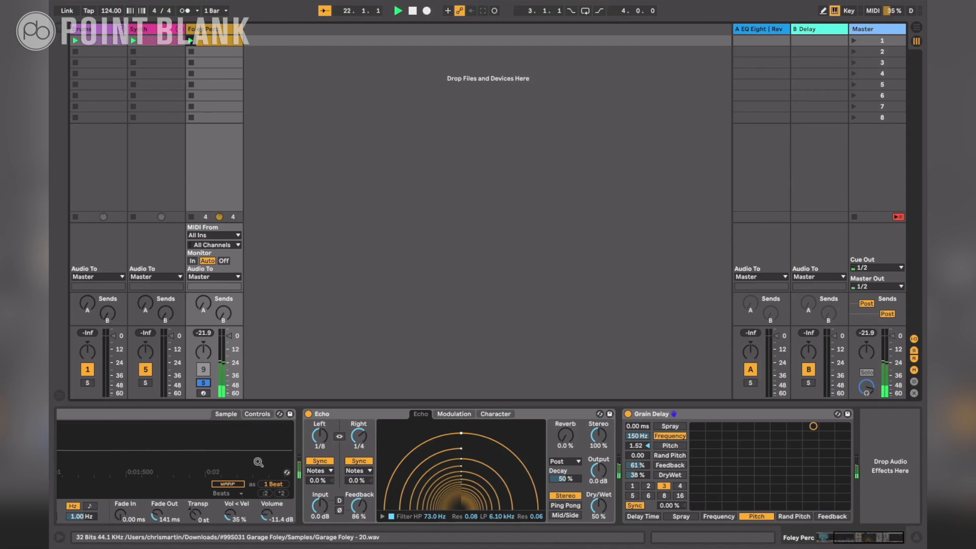
key(space)
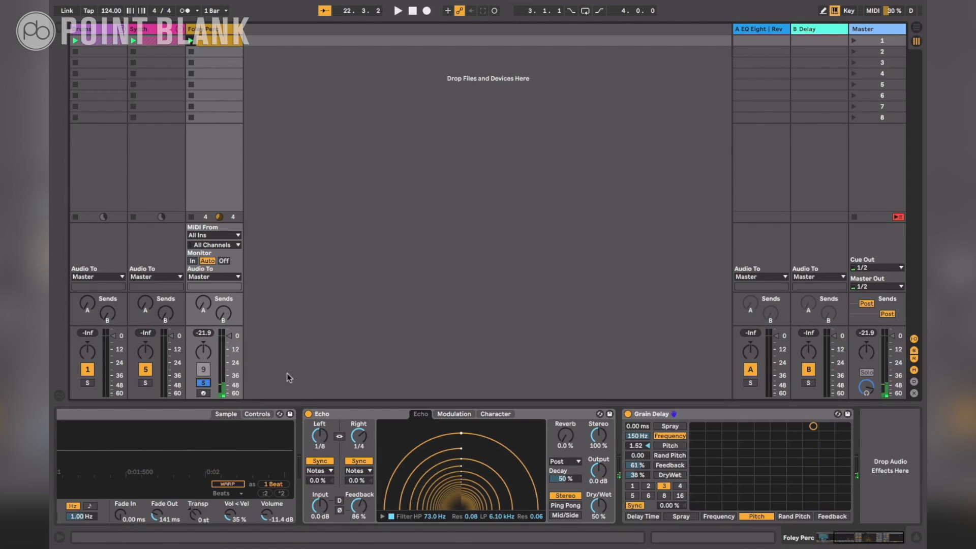
Add the Frequency Shifter audio effect after Grain Delay on the Foley Perc track
click(60, 33)
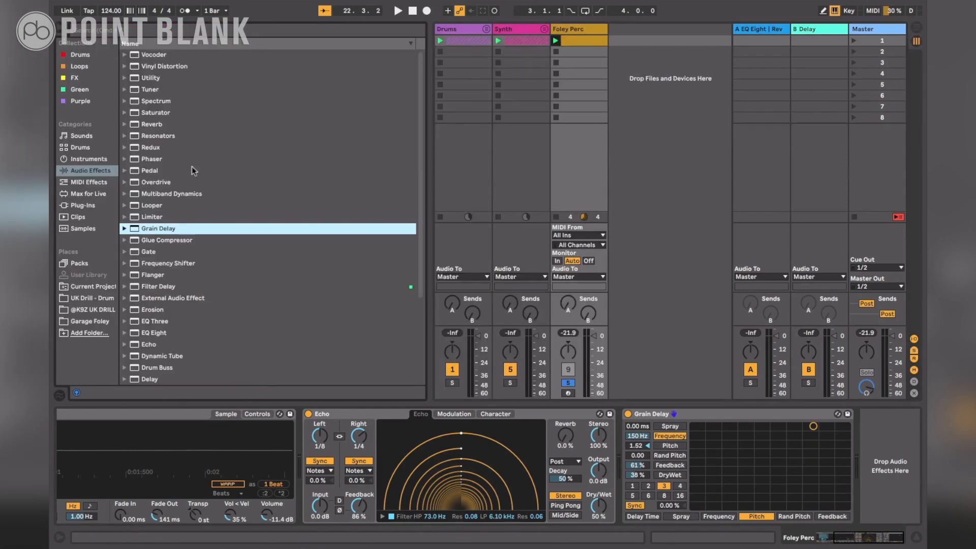
double_click(173, 264)
click(671, 302)
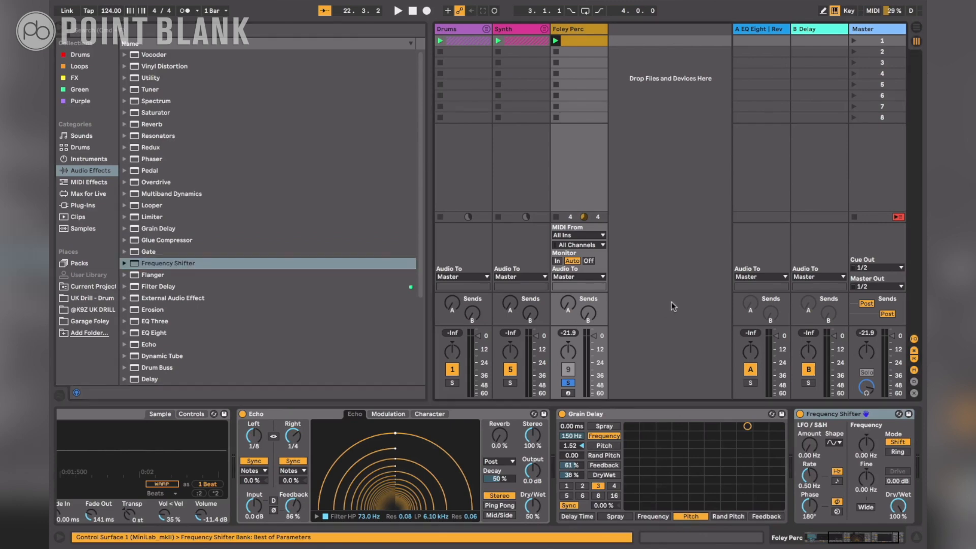
click(57, 27)
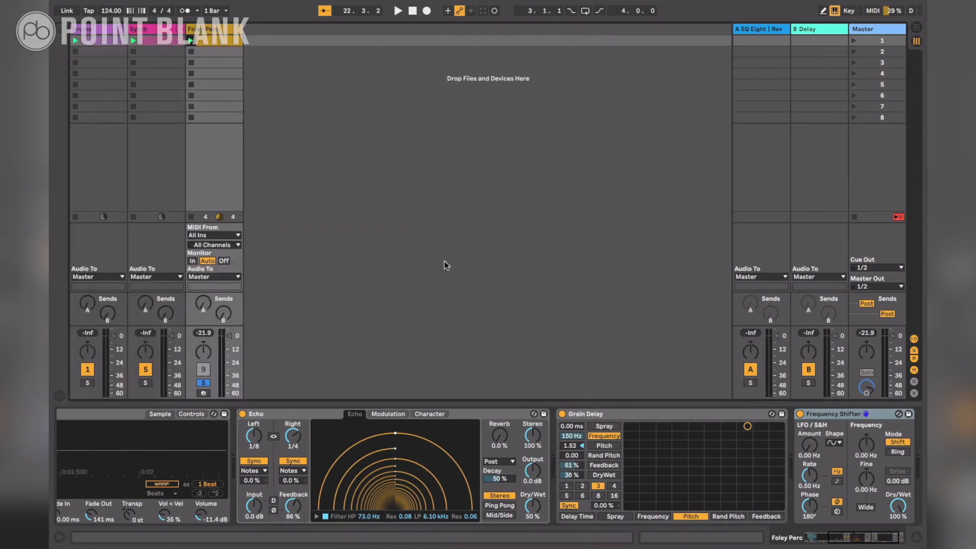
Set the Frequency Shifter's LFO Amount to 114 Hz and its Rate to a tempo-synced 1/2
click(557, 430)
scroll(557, 430, right, 3)
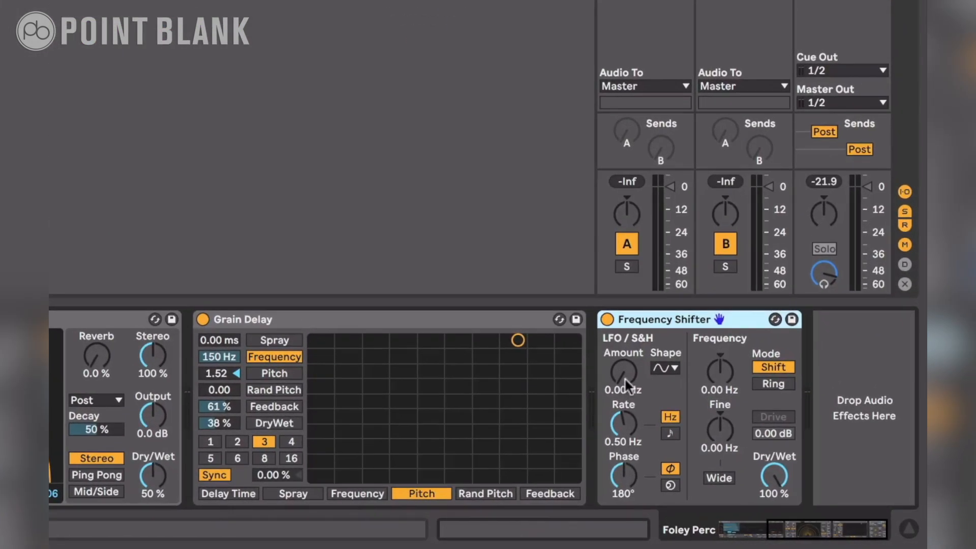
drag(670, 404, 671, 393)
drag(623, 371, 618, 428)
click(669, 433)
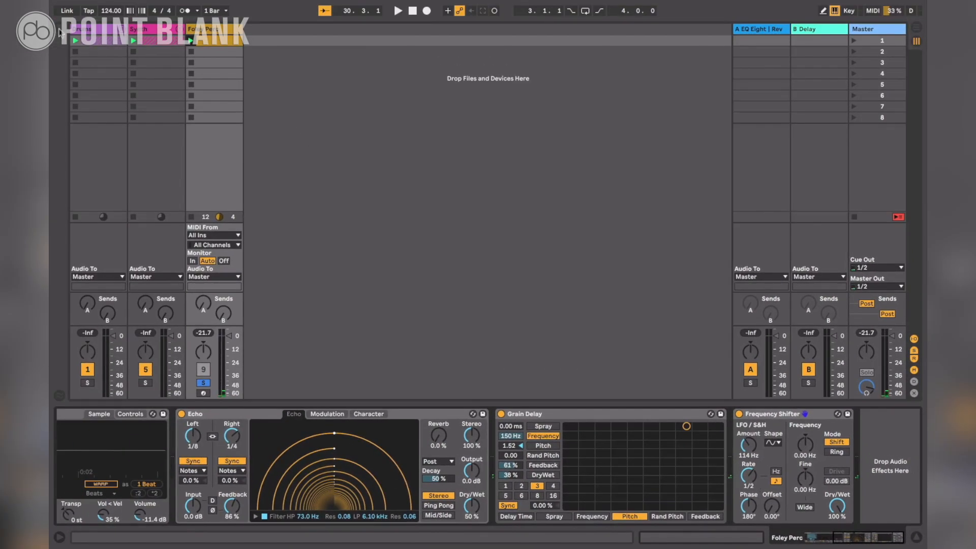
Add the Phaser audio effect after the Frequency Shifter on the Foley Perc track
click(59, 32)
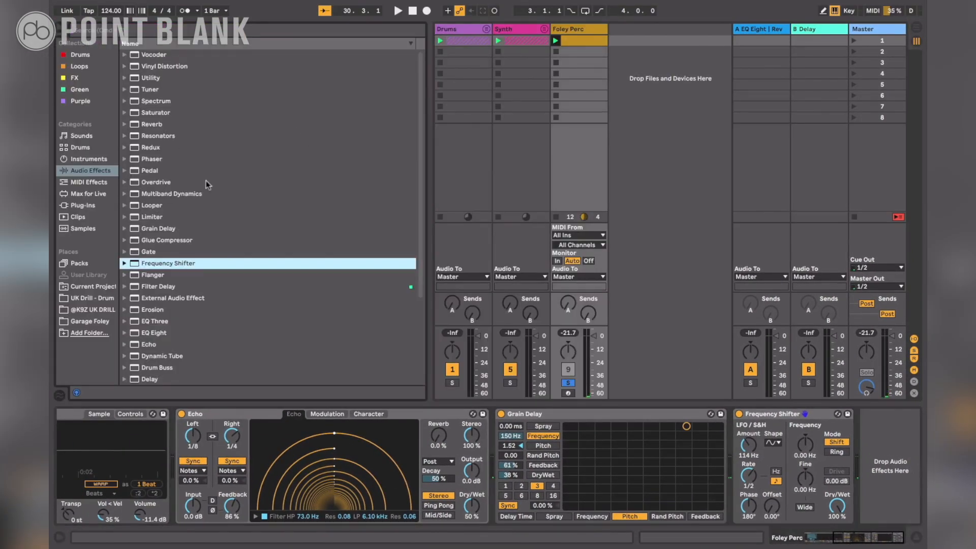
double_click(152, 159)
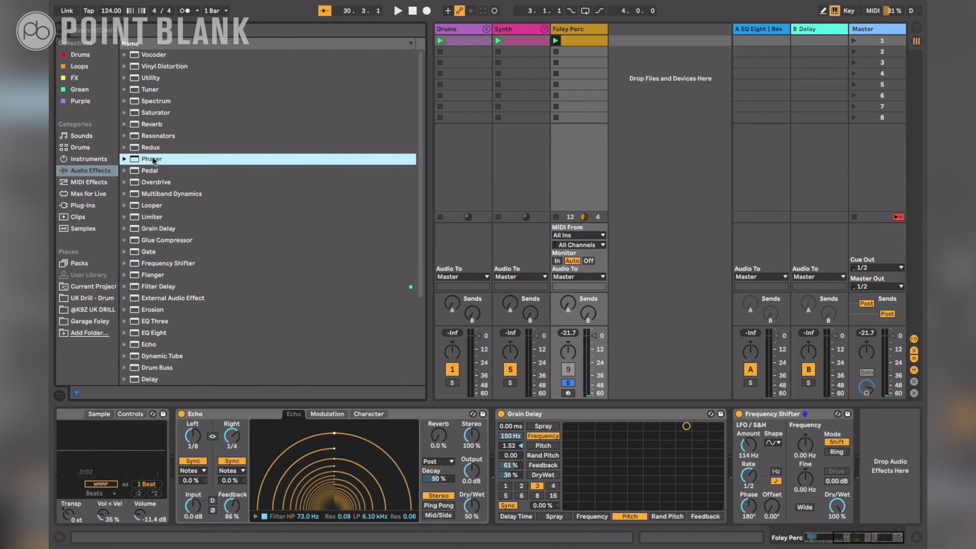
click(60, 35)
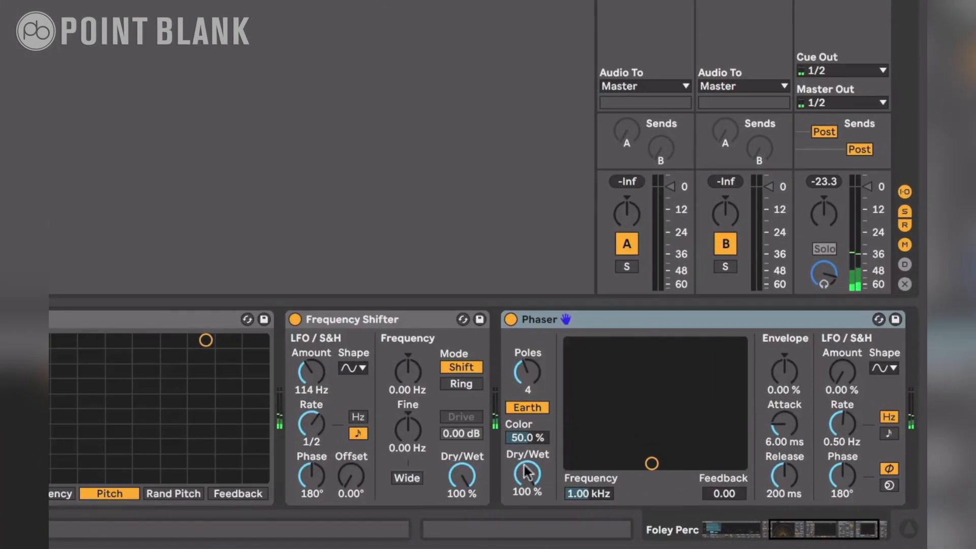
Set the Phaser's Dry/Wet to 31.7%, Frequency to 1.86 kHz and Feedback to 0.84
drag(600, 486, 599, 510)
drag(527, 473, 527, 496)
drag(651, 463, 670, 405)
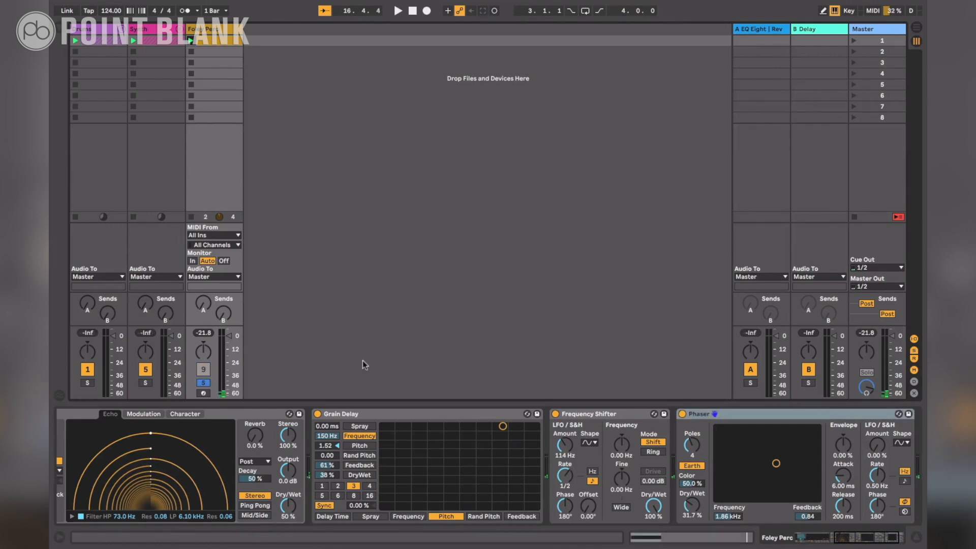
Insert a new audio track beside Foley Perc and set its audio input to Resampling
key(ctrl+t)
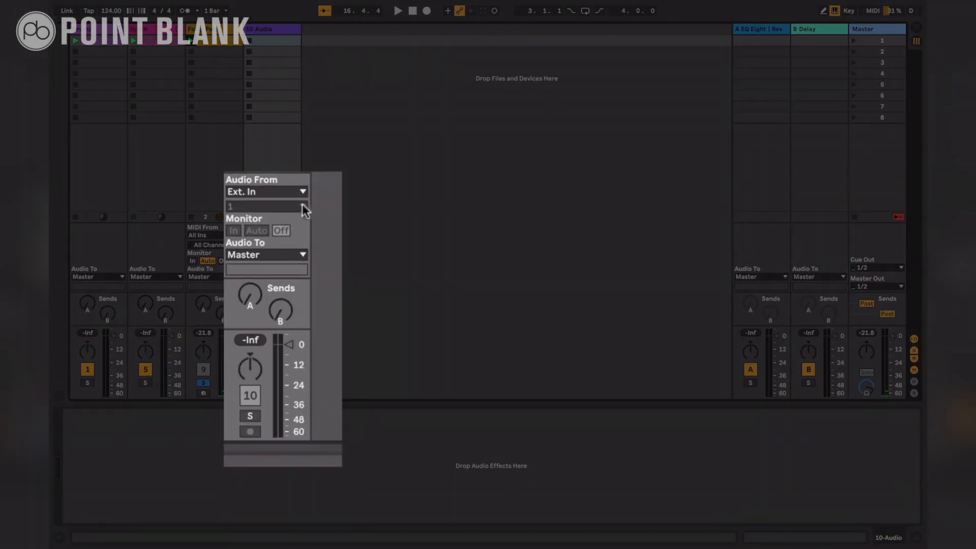
click(284, 235)
click(282, 261)
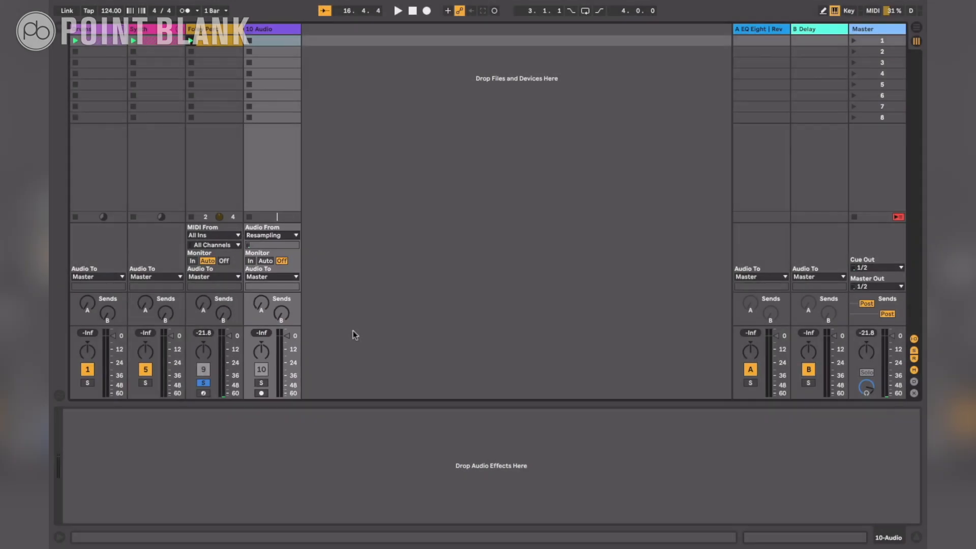
Copy the Foley Perc clip into the arrangement at bar 13 and arm the new audio track for recording
drag(229, 36, 273, 100)
key(Tab)
click(719, 58)
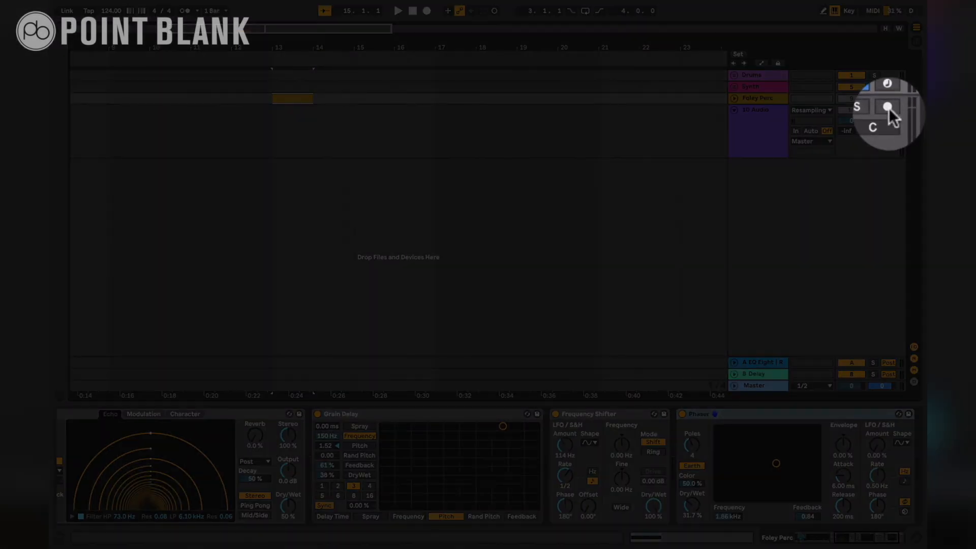
click(889, 109)
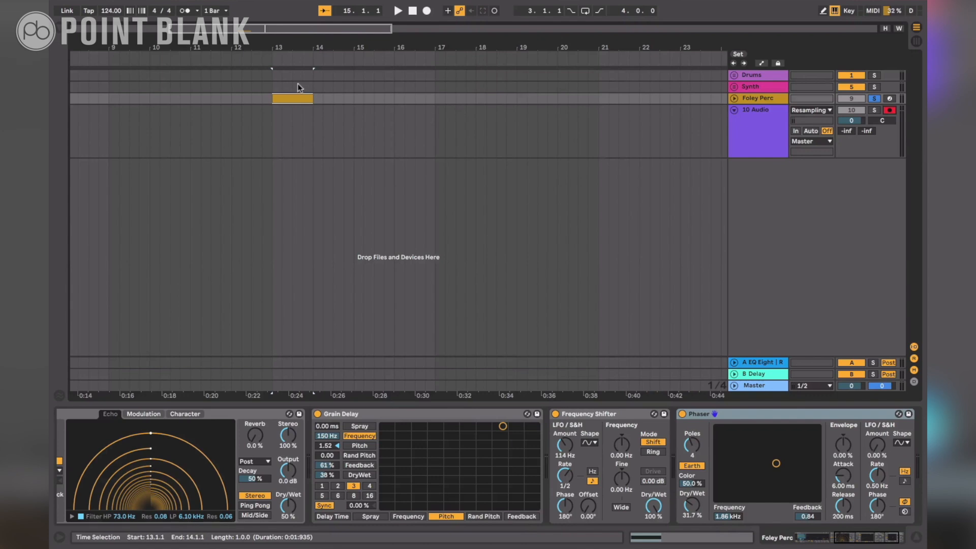
Record the soloed Foley Perc output onto the armed audio track to about bar 16, and unsolo and deactivate Foley Perc
click(427, 10)
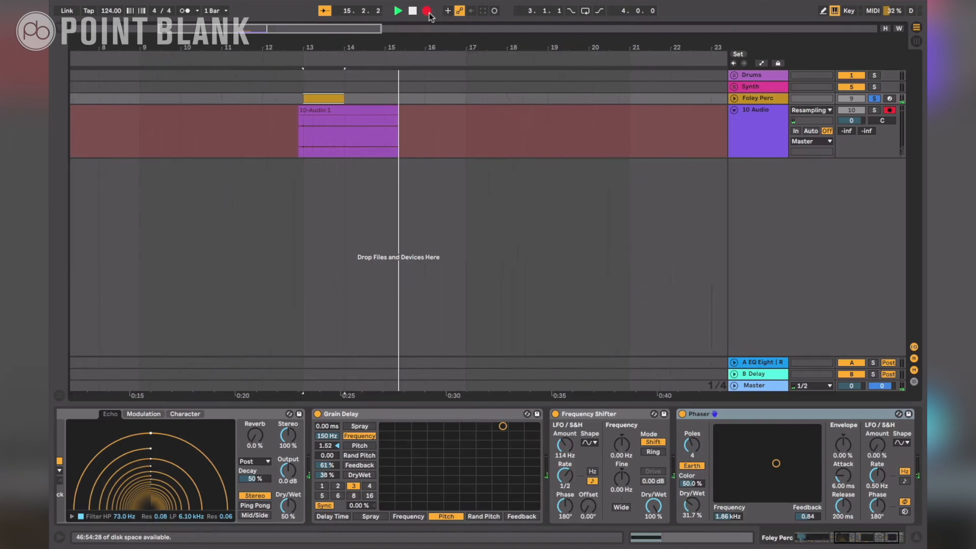
click(428, 12)
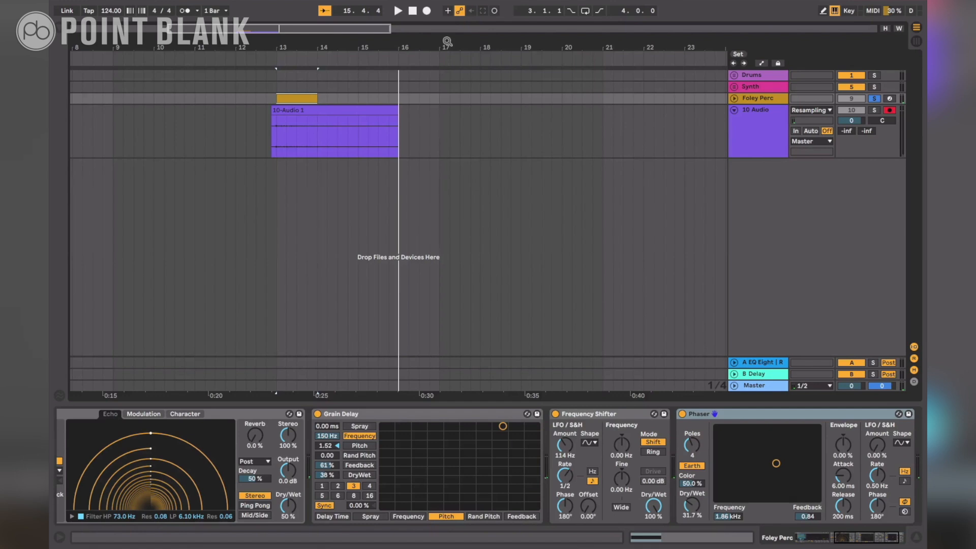
click(873, 99)
click(856, 99)
Trim the recorded 10-Audio clip to the one bar from bar 15 to 16 and audition it
click(328, 110)
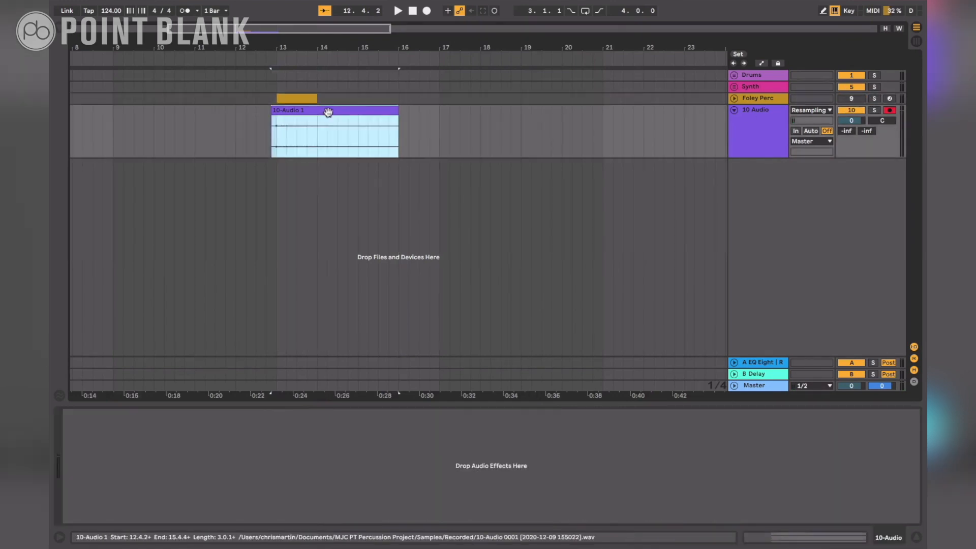
drag(275, 111, 288, 111)
mouse_move(395, 111)
mouse_down()
mouse_move(324, 110)
mouse_move(382, 114)
mouse_up()
click(340, 58)
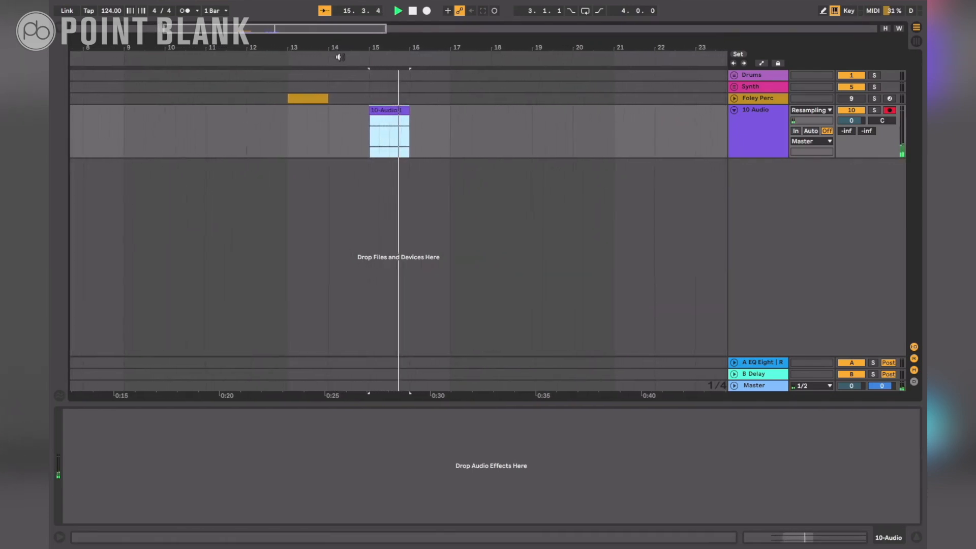
key(space)
click(374, 87)
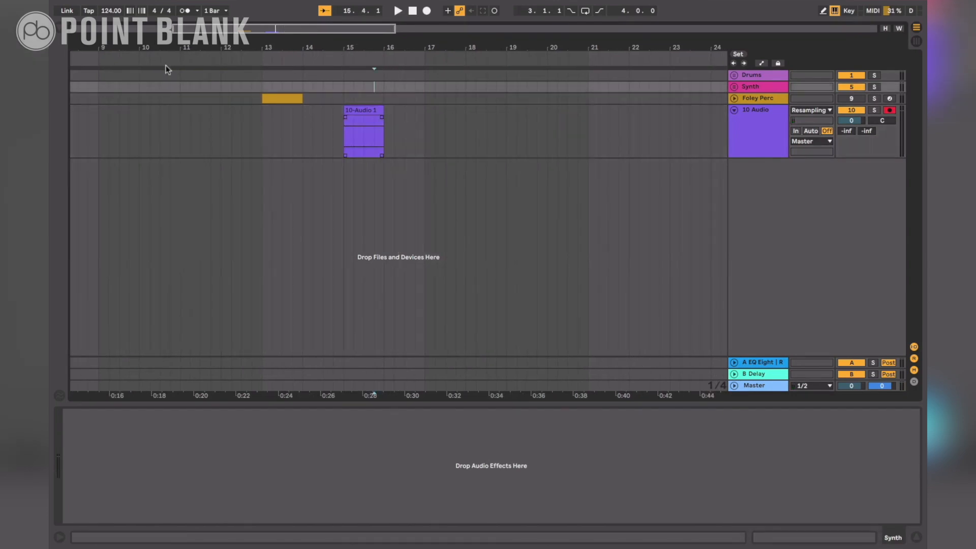
Create a new MIDI track with Simpler and load the trimmed resampled clip into it as the sample
click(63, 33)
drag(162, 166, 762, 218)
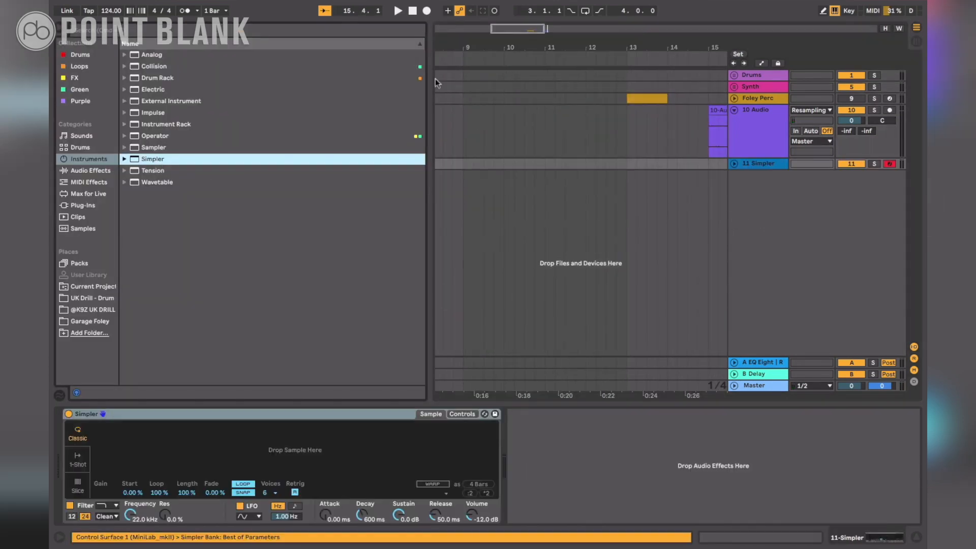
click(74, 34)
drag(362, 109, 272, 443)
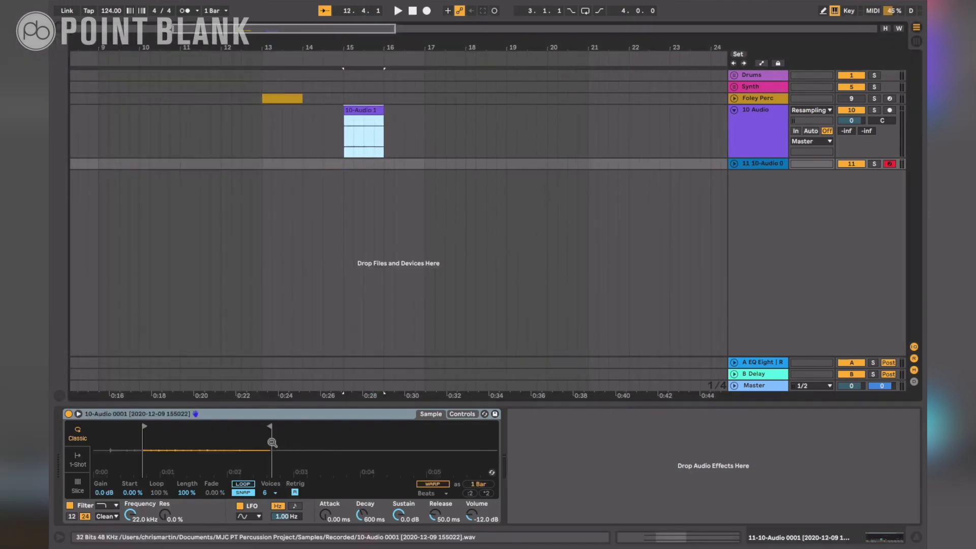
Create a one-bar MIDI clip in the Simpler track's first Session slot, holding C3 for the full bar, and audition the first scene
click(918, 42)
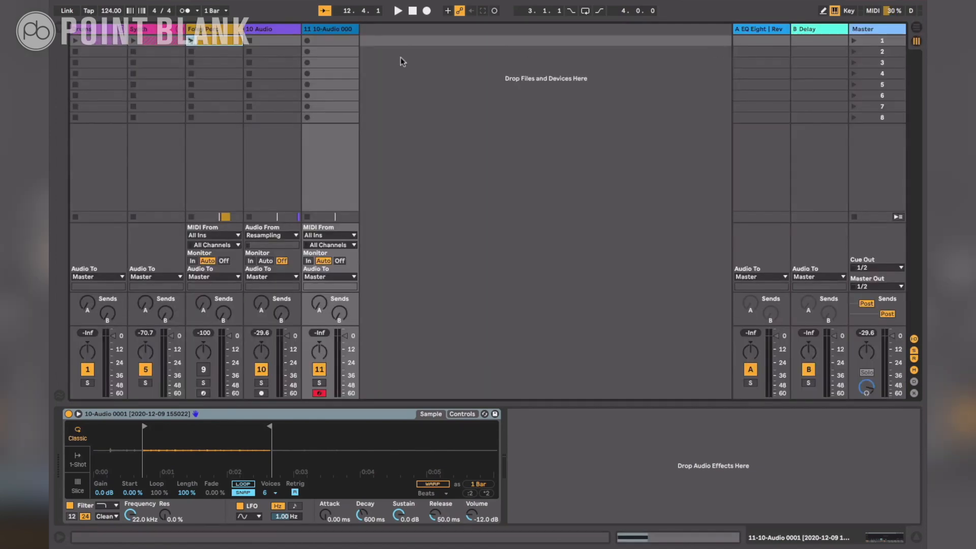
double_click(337, 41)
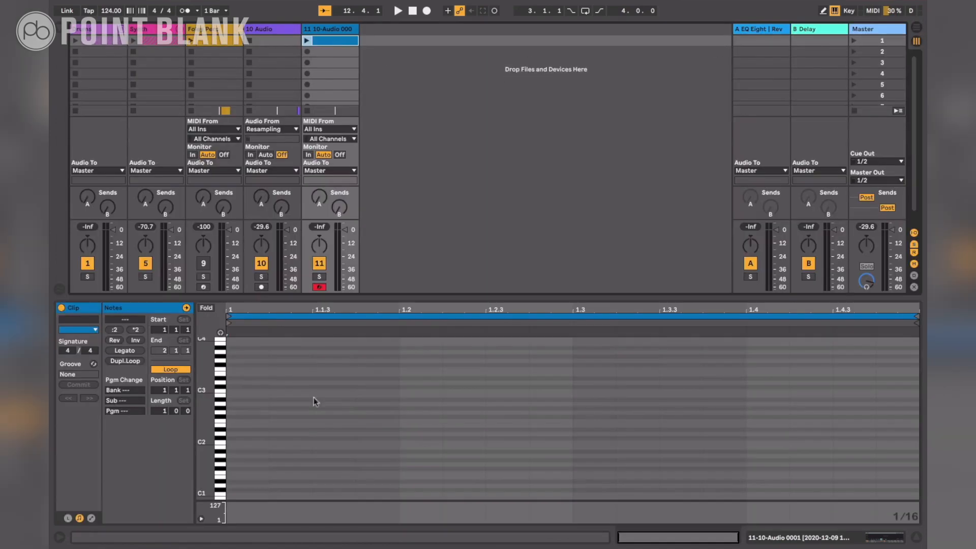
double_click(236, 389)
drag(270, 390, 919, 390)
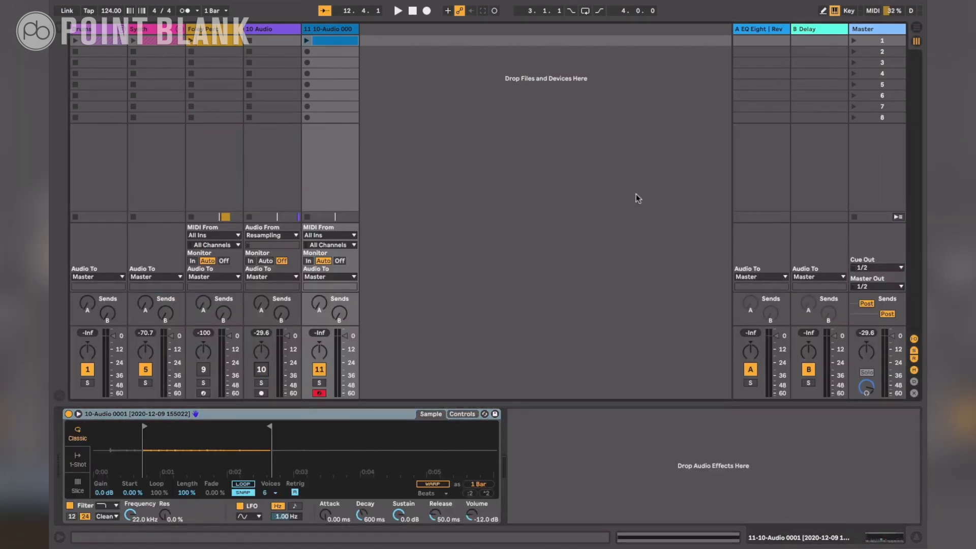
click(853, 41)
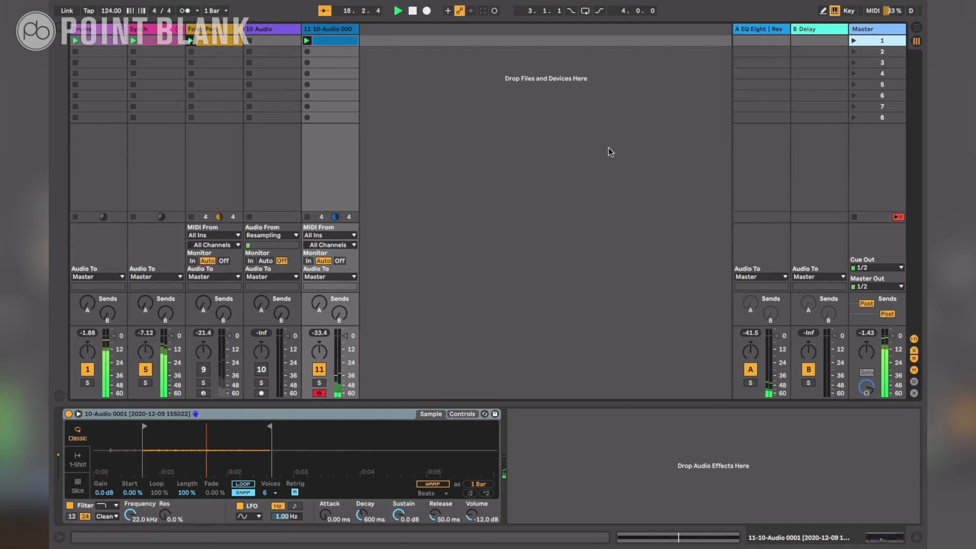
key(space)
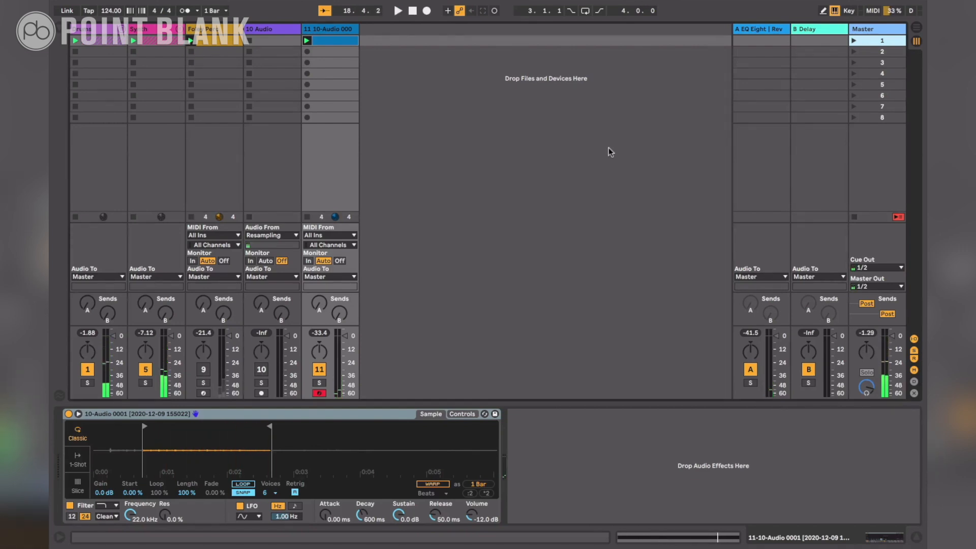
Add the Delay audio effect after Simpler on the resampled track
click(61, 31)
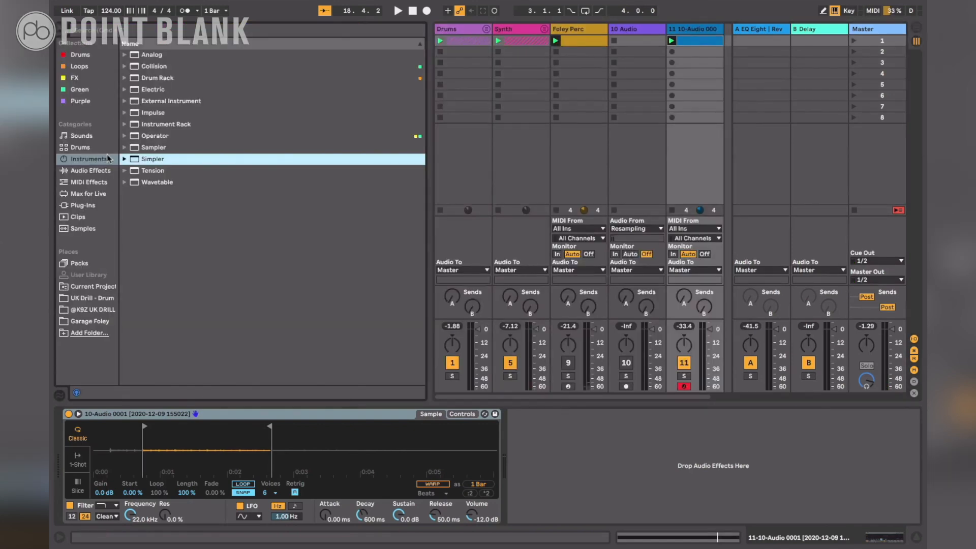
click(102, 171)
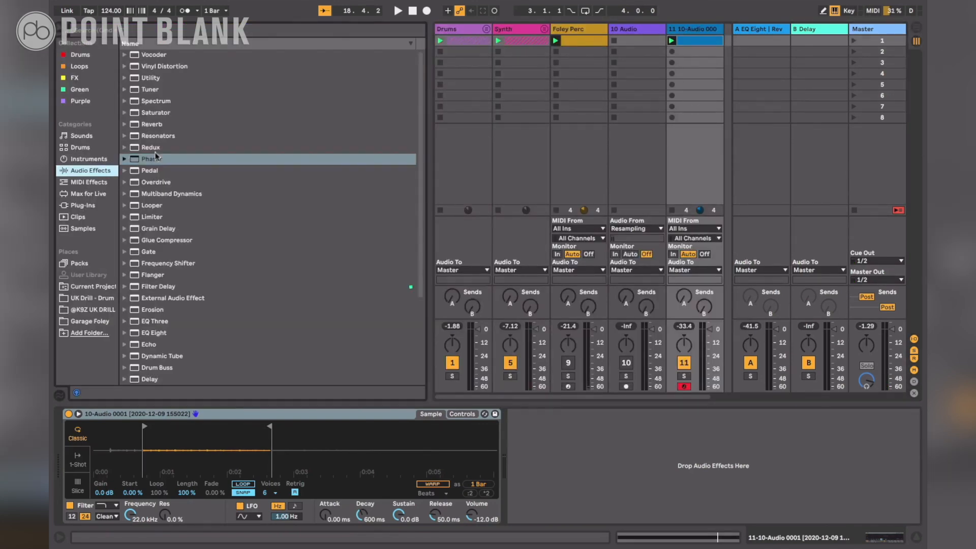
double_click(150, 379)
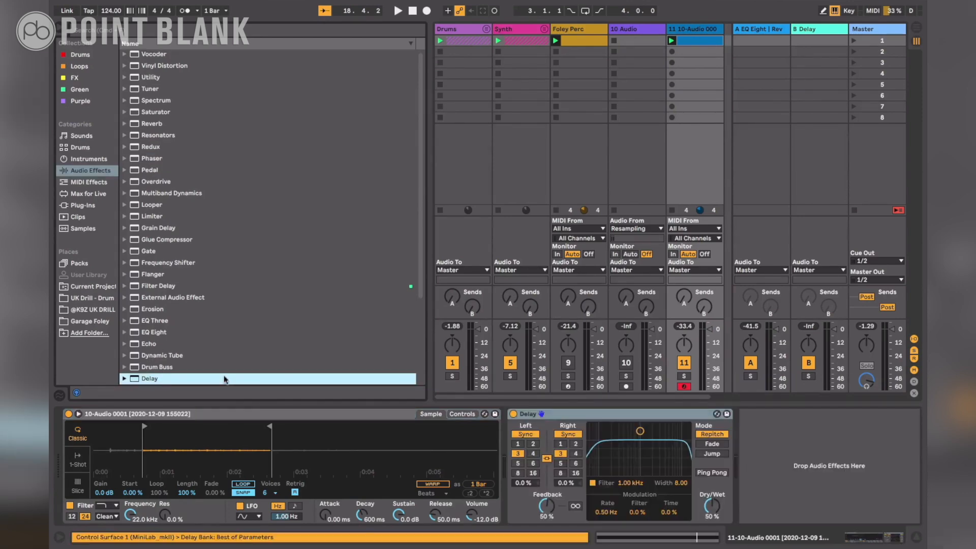
Solo the Simpler track and set the Delay's Dry/Wet to 100% and Feedback to 0%
click(683, 376)
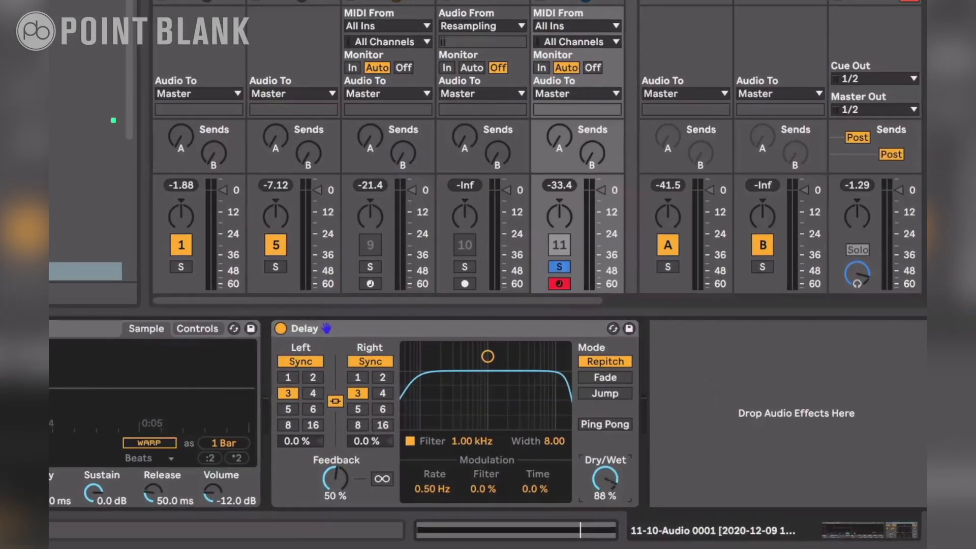
drag(712, 507, 715, 506)
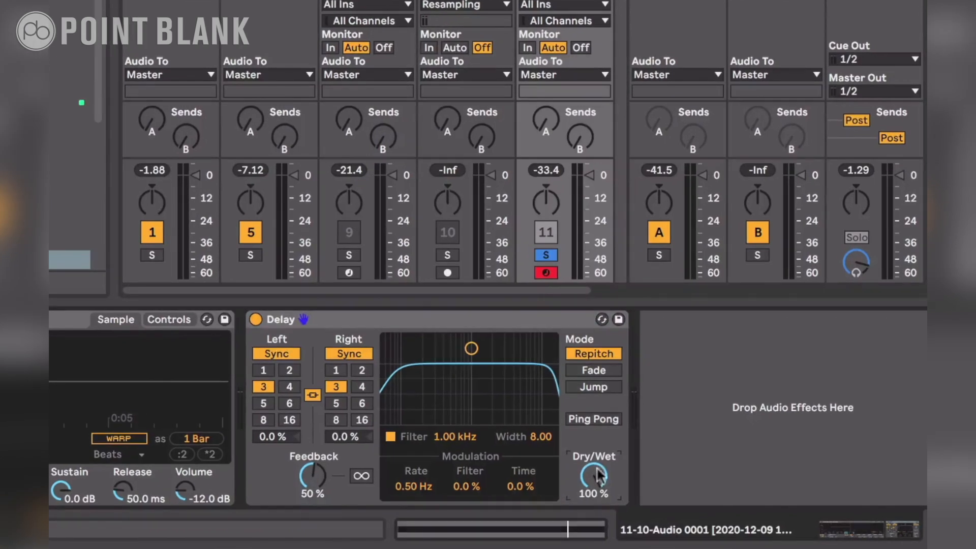
drag(312, 475, 313, 503)
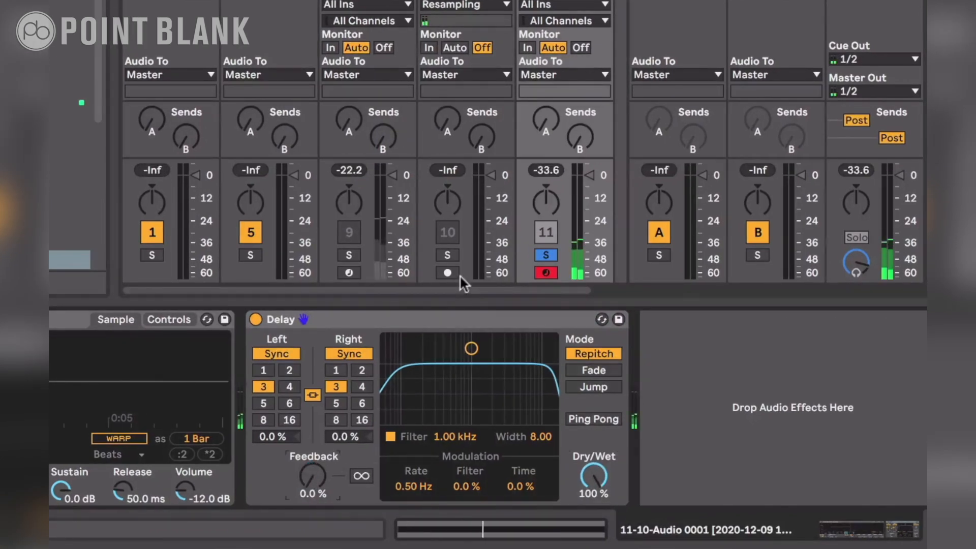
Unlink the Delay's channels, switch both to Time mode, and set the left to 1.00 ms and the right to 17.1 ms
click(315, 389)
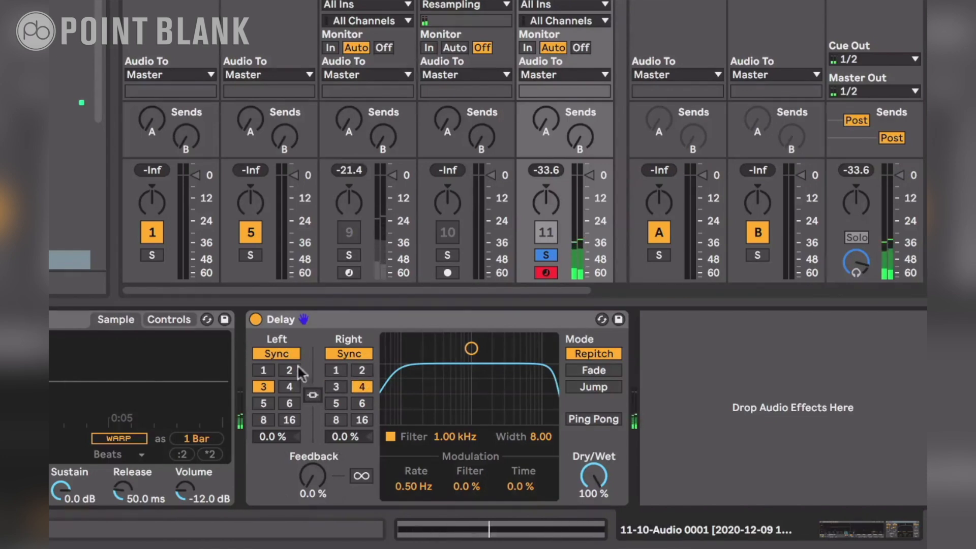
click(287, 352)
click(341, 353)
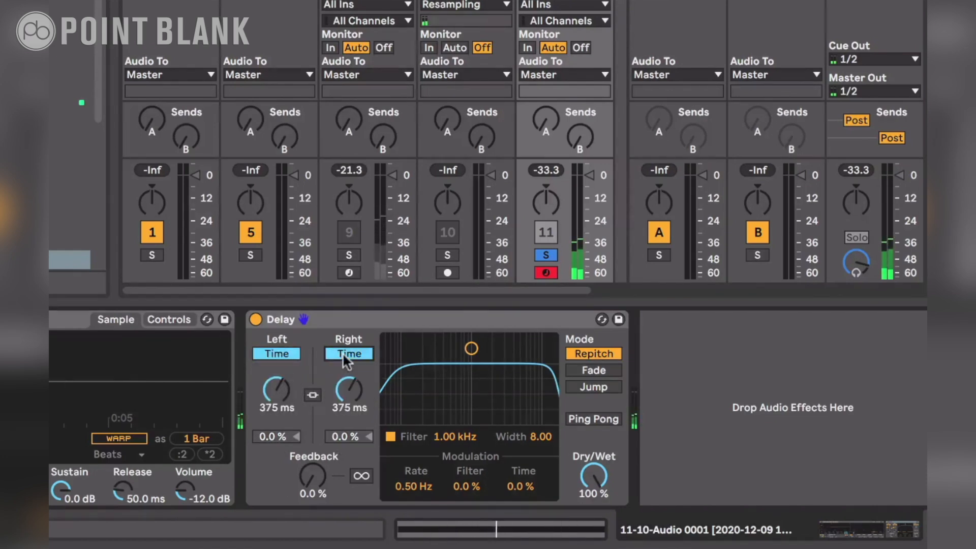
click(277, 391)
drag(277, 391, 276, 442)
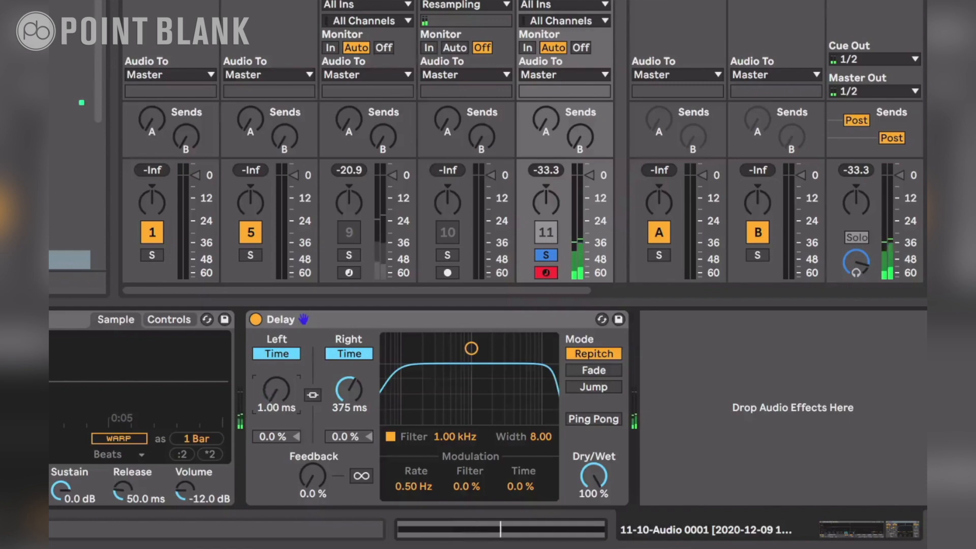
drag(349, 389, 349, 428)
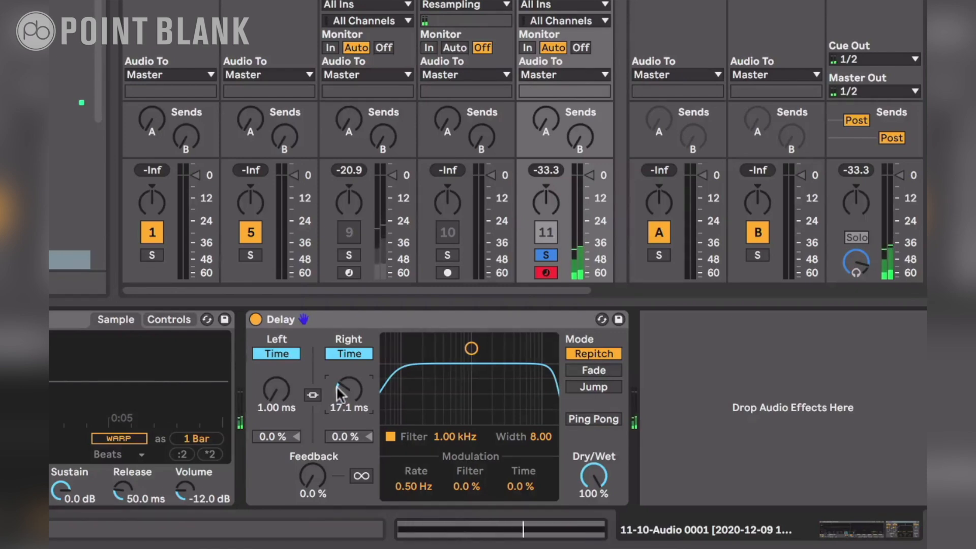
Unsolo the Simpler track, play it with the full mix and raise Simpler's Volume to 0.00 dB
drag(226, 498, 226, 491)
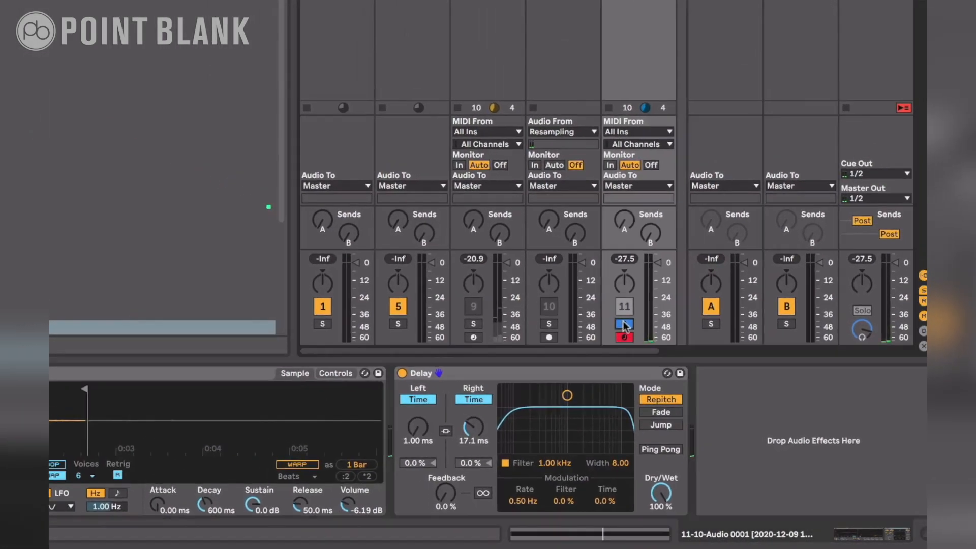
click(543, 252)
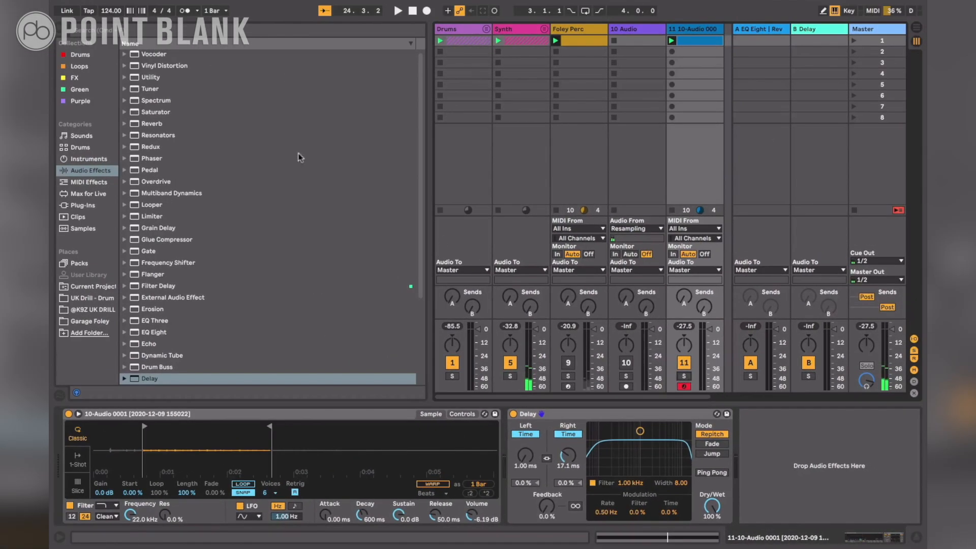
click(61, 31)
key(space)
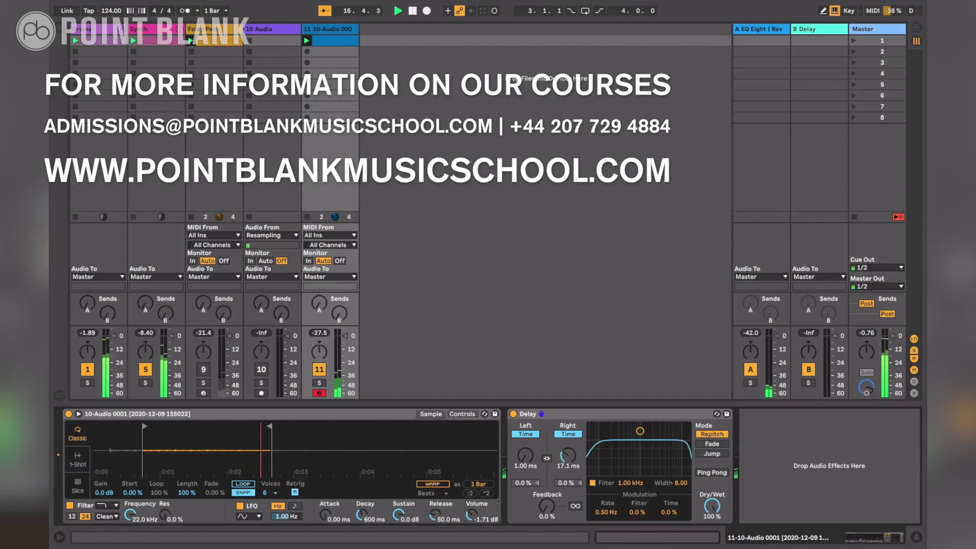
drag(471, 515, 472, 512)
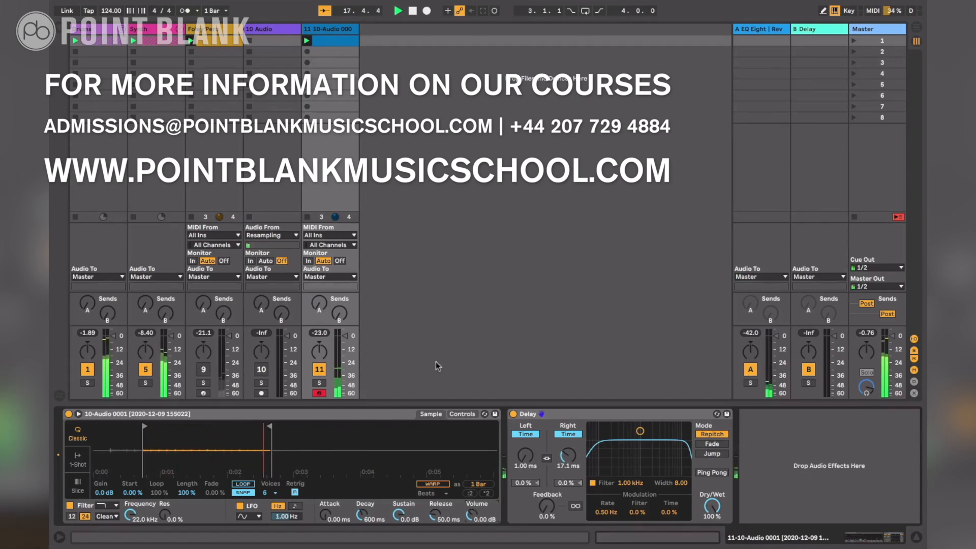